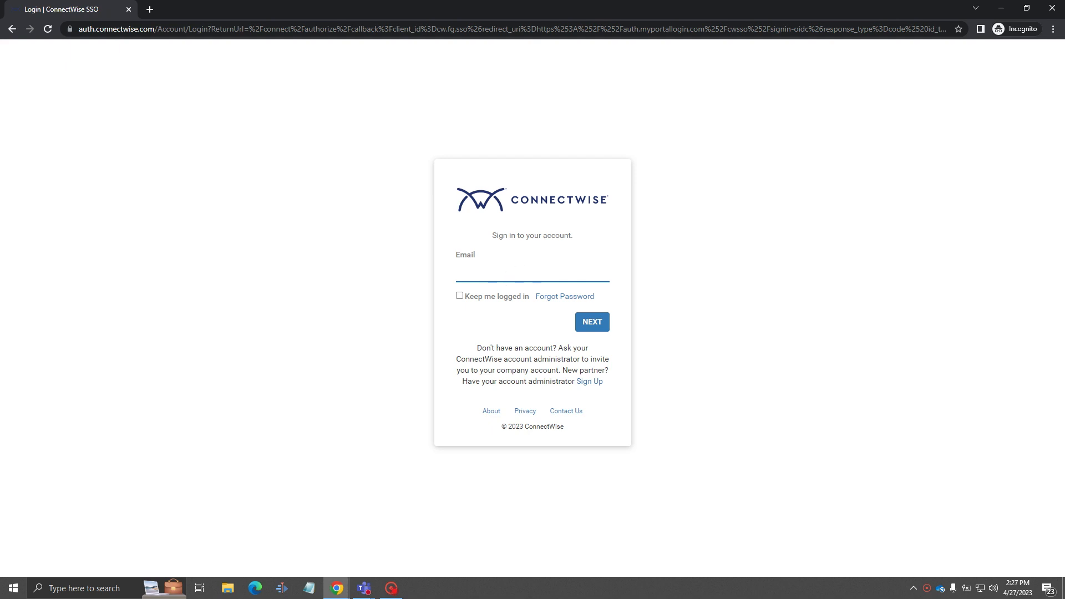
Sign in through ConnectWise SSO with the saved account email and its password.
click(503, 272)
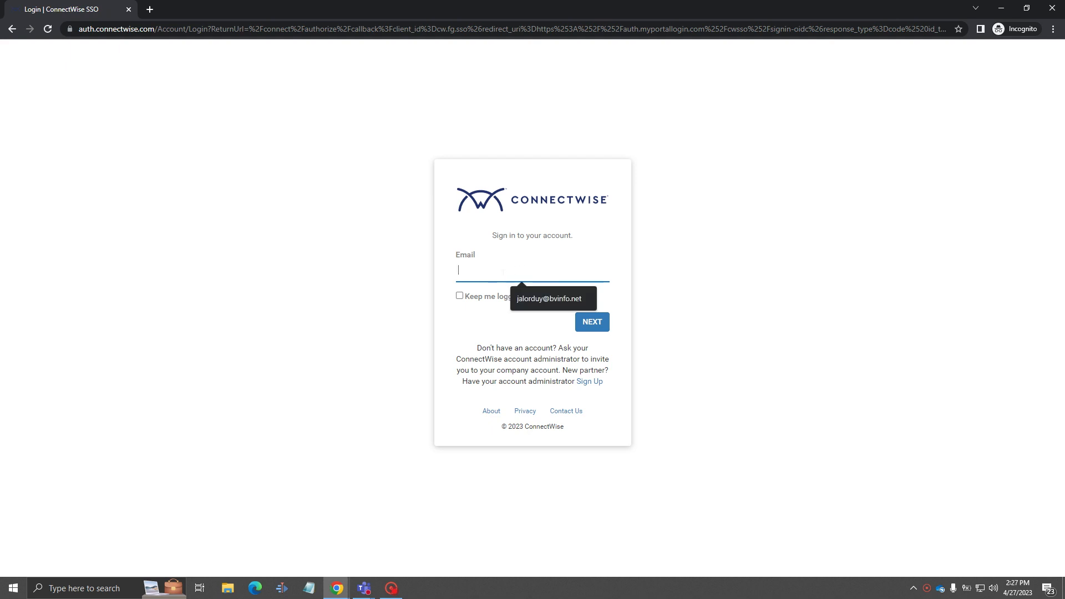
click(555, 305)
click(608, 321)
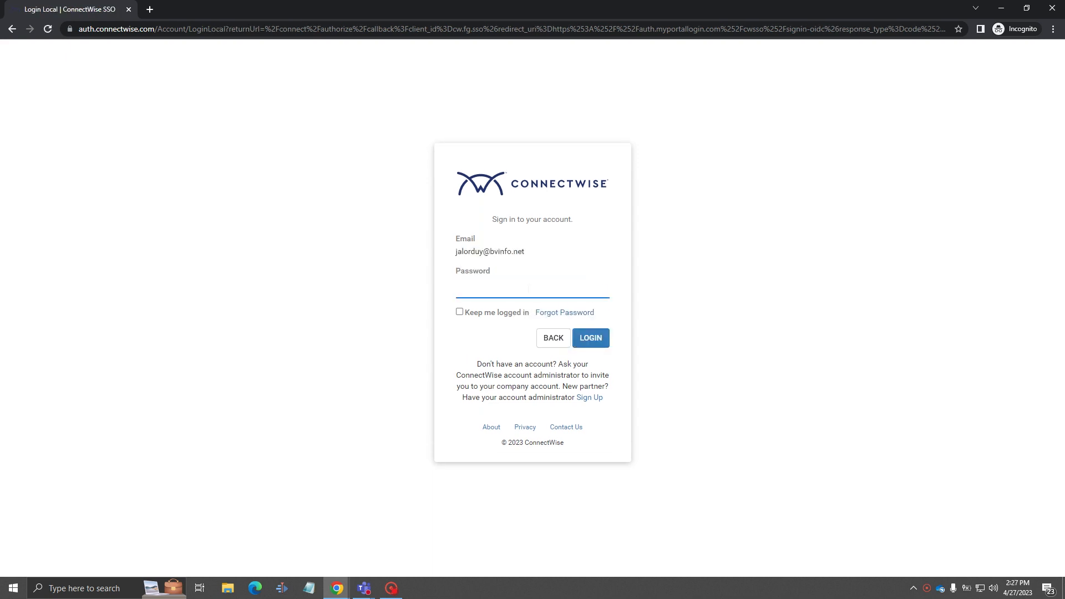
text(••••••••••)
key(Return)
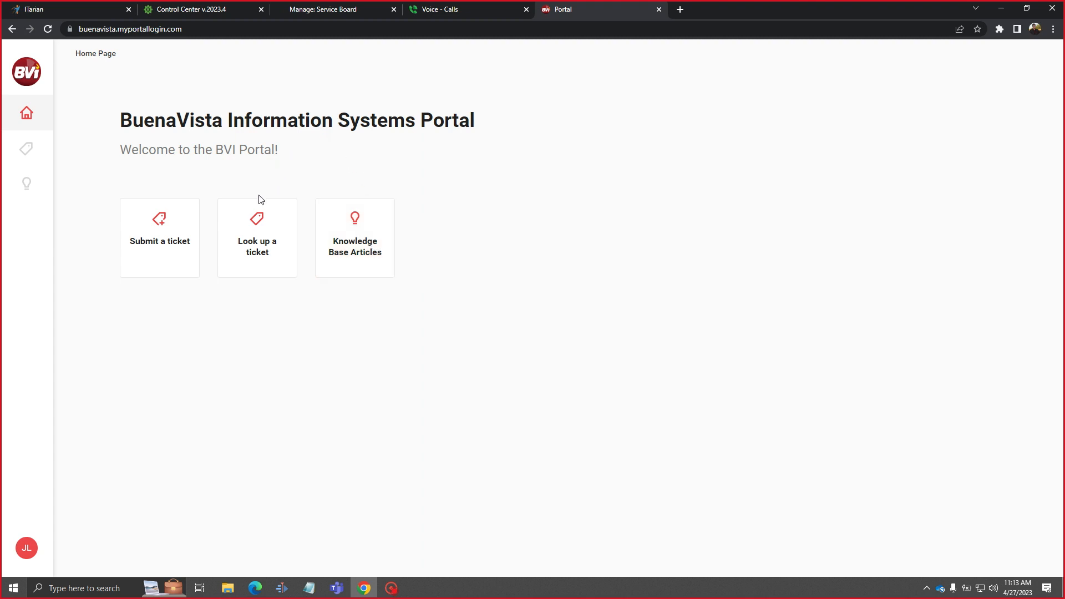
Reply 'What's going on with this?' on ticket #467, then close its details panel.
click(260, 237)
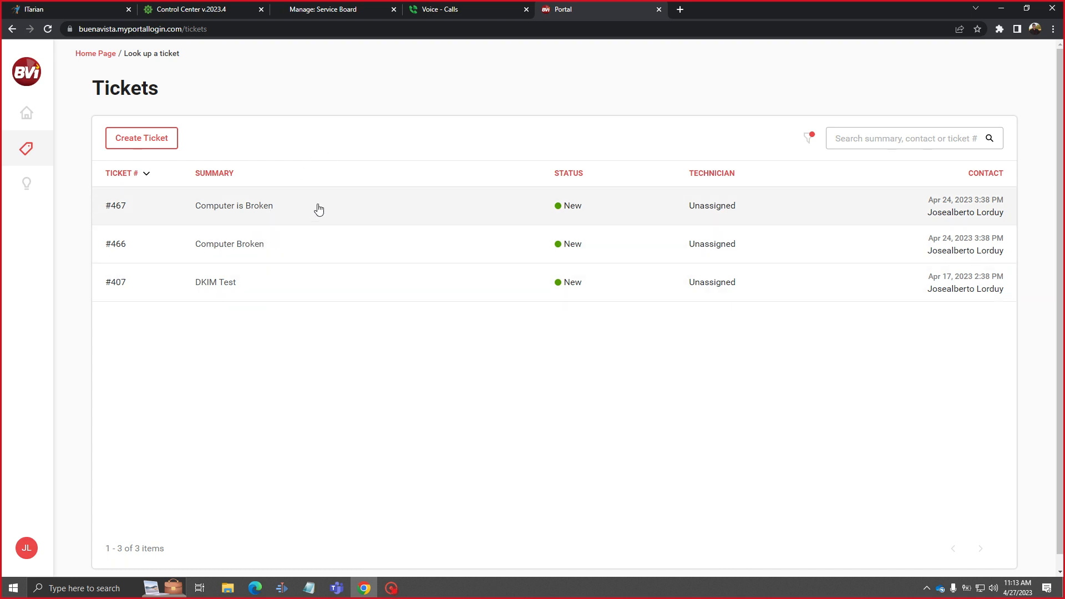
click(319, 206)
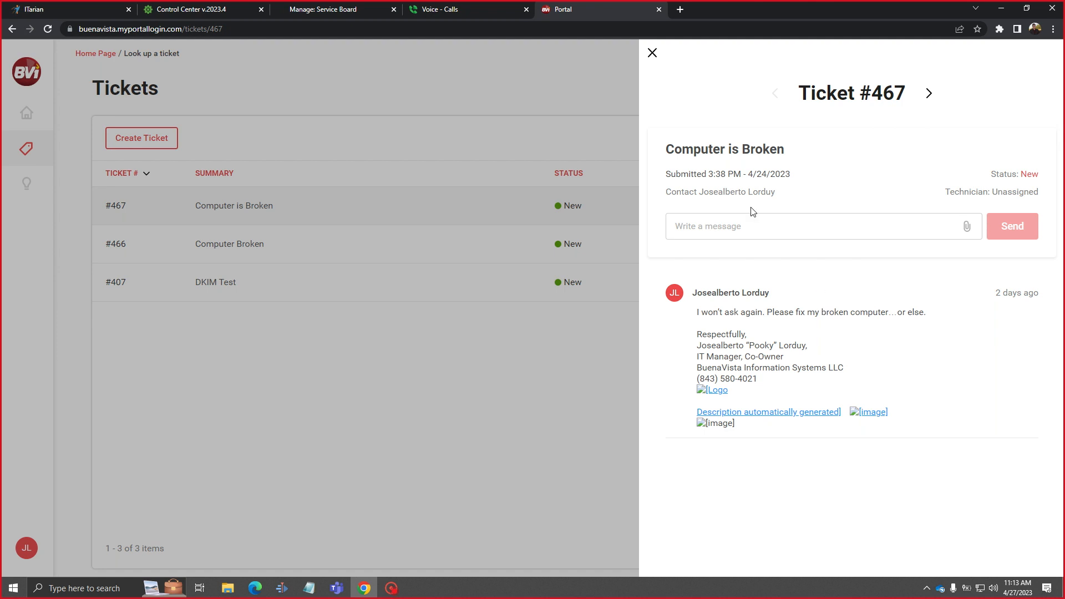
click(755, 225)
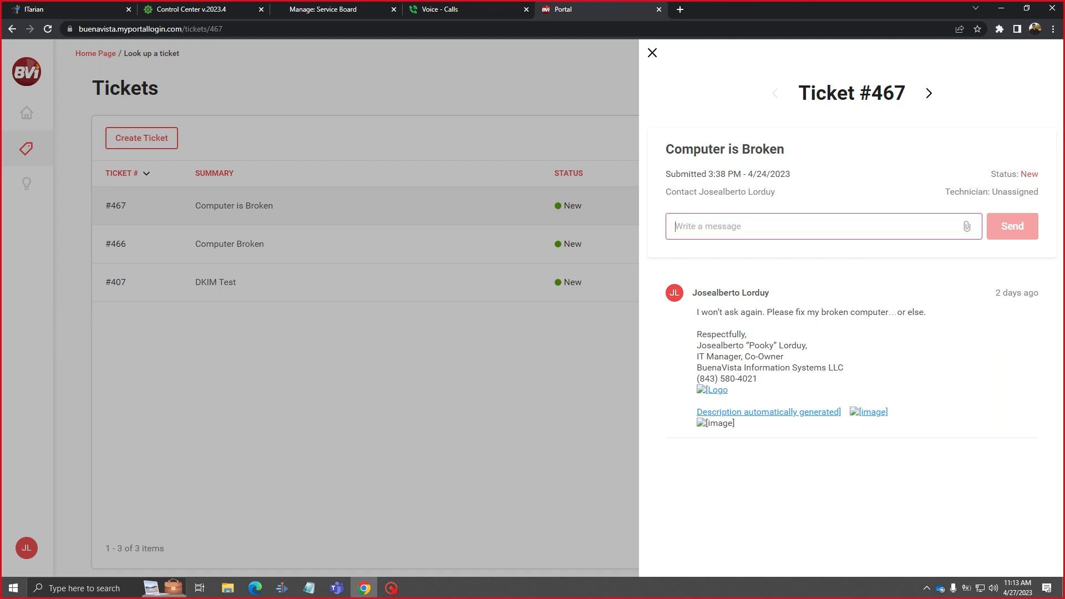
text(What's)
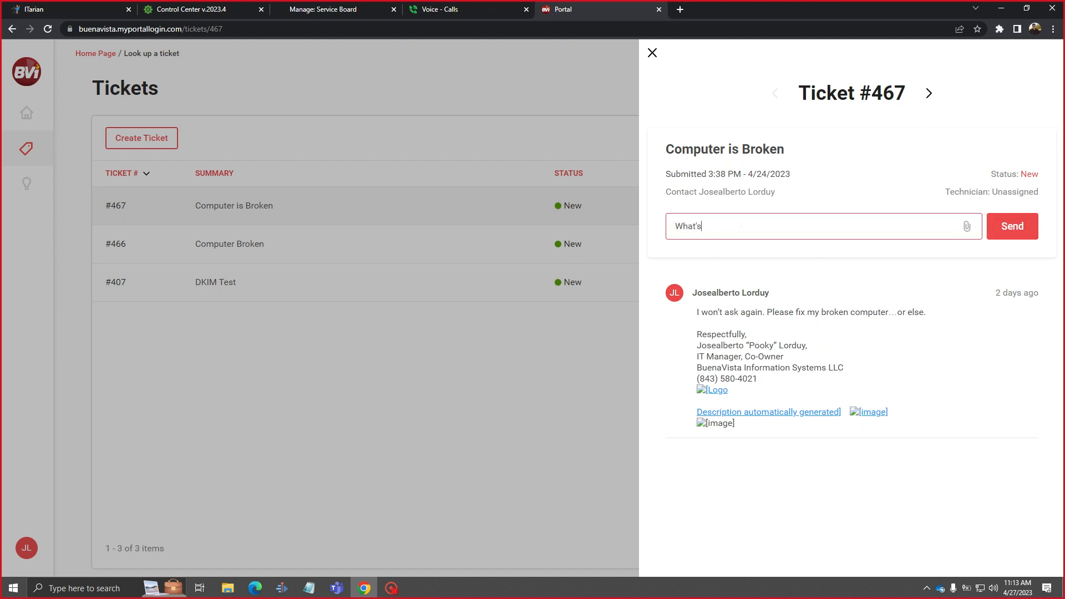
text( going on with this?)
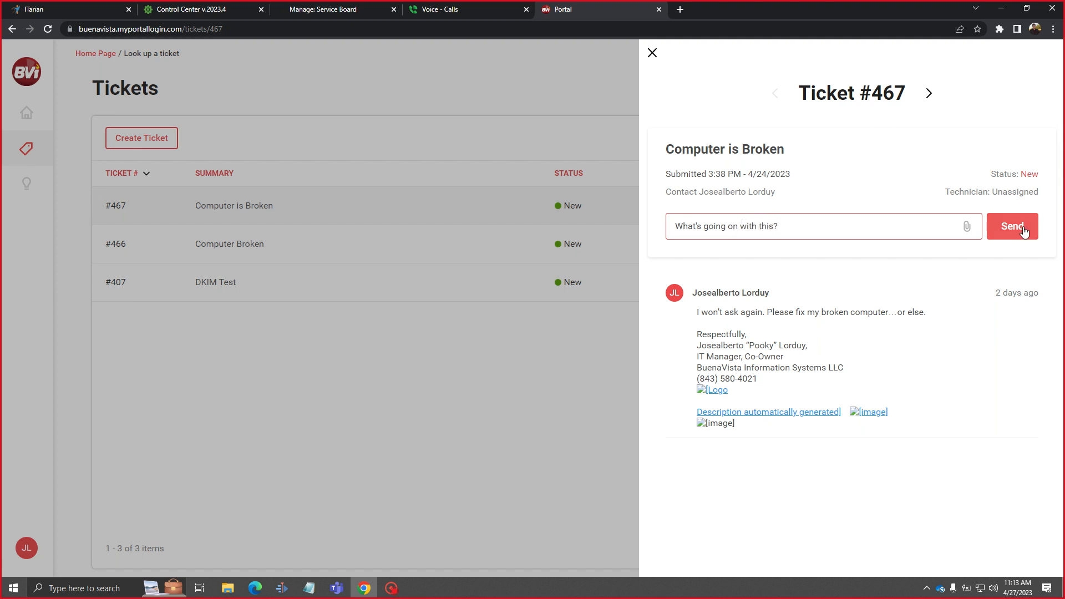
click(1022, 228)
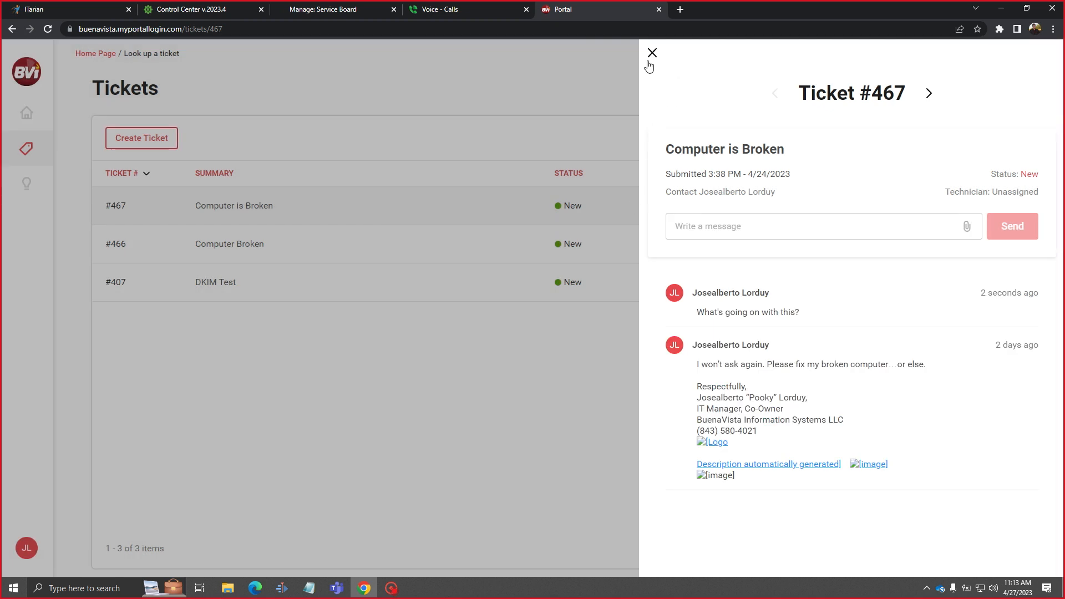
click(652, 54)
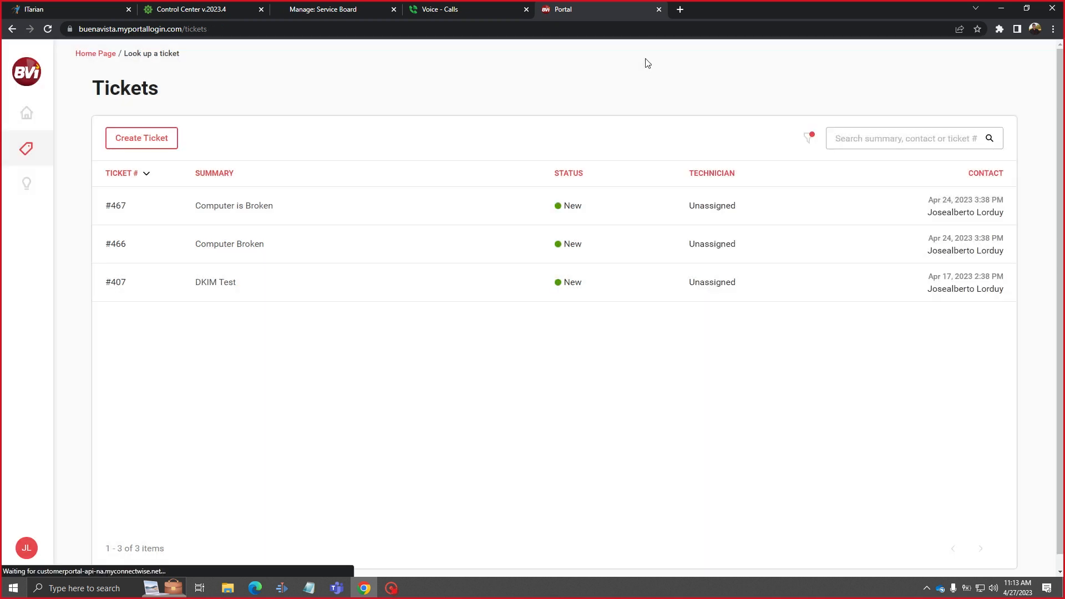
Start a new ticket in category Miscellaneous with the I have a Problem service.
click(158, 139)
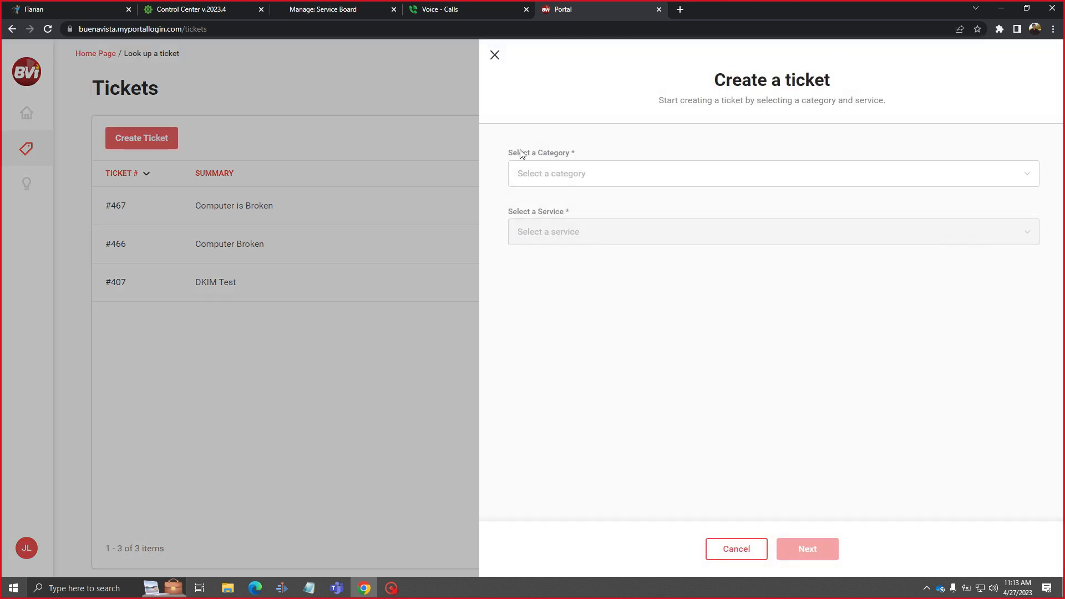
click(618, 172)
click(1027, 175)
click(607, 206)
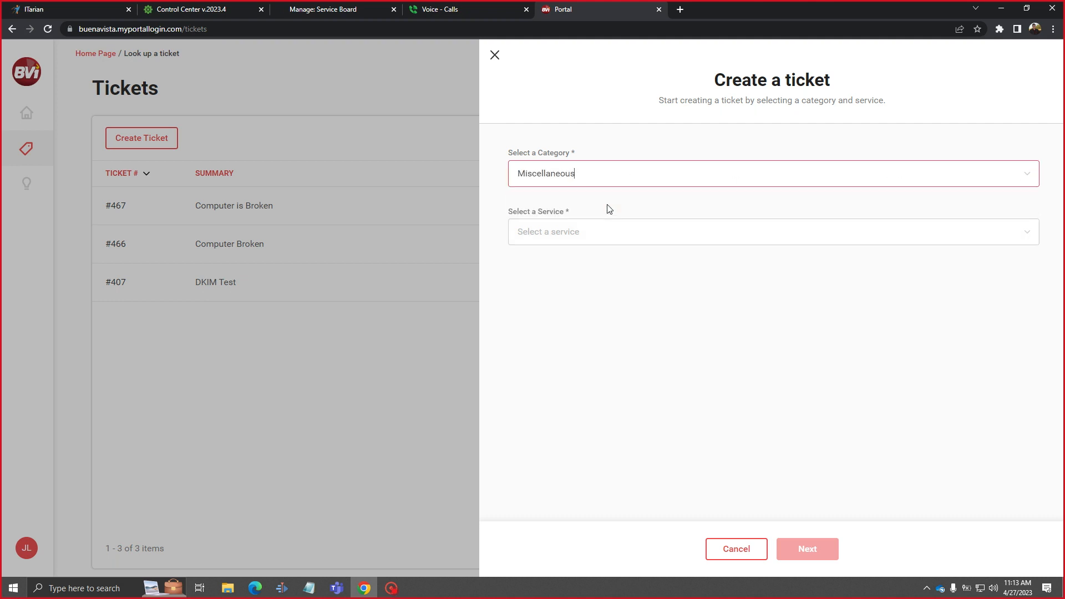
click(1027, 237)
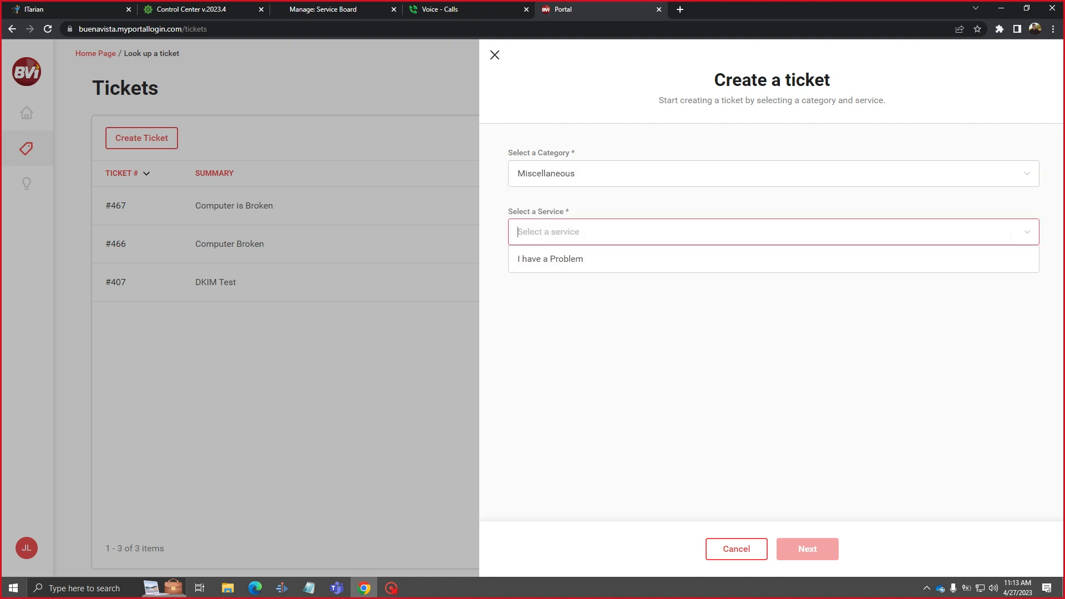
click(674, 259)
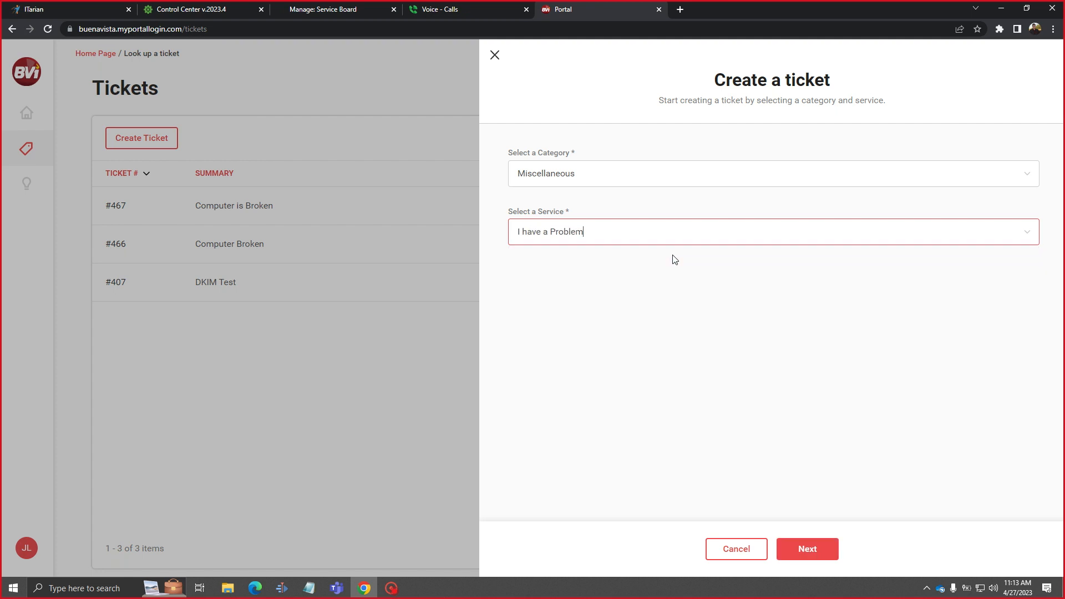
click(804, 549)
Describe the problem as 'Stuff' and leave it marked as not preventing work.
click(774, 185)
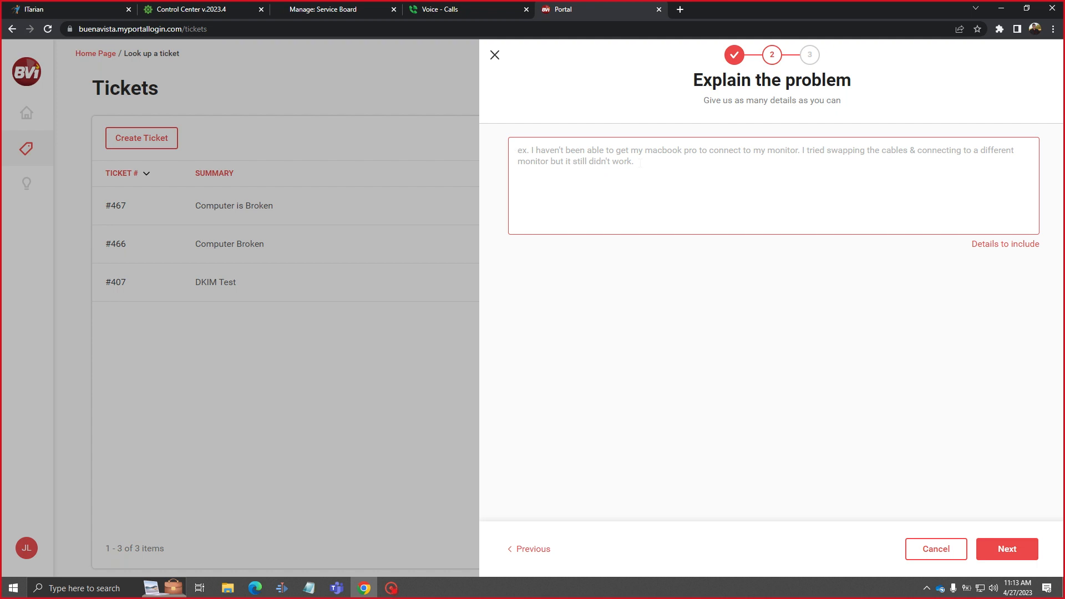
text(Stuff)
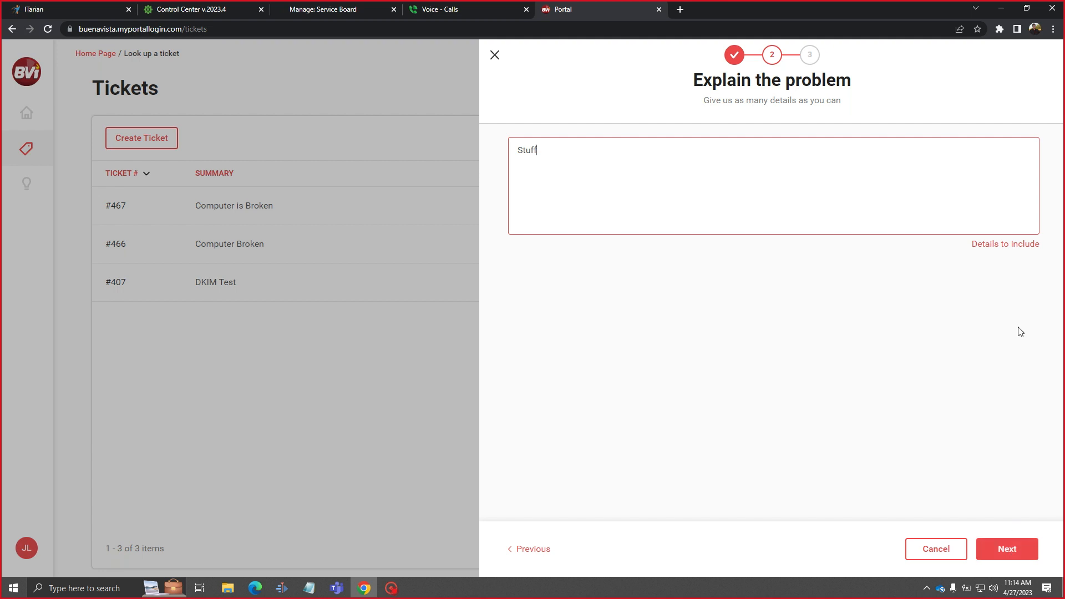
click(997, 552)
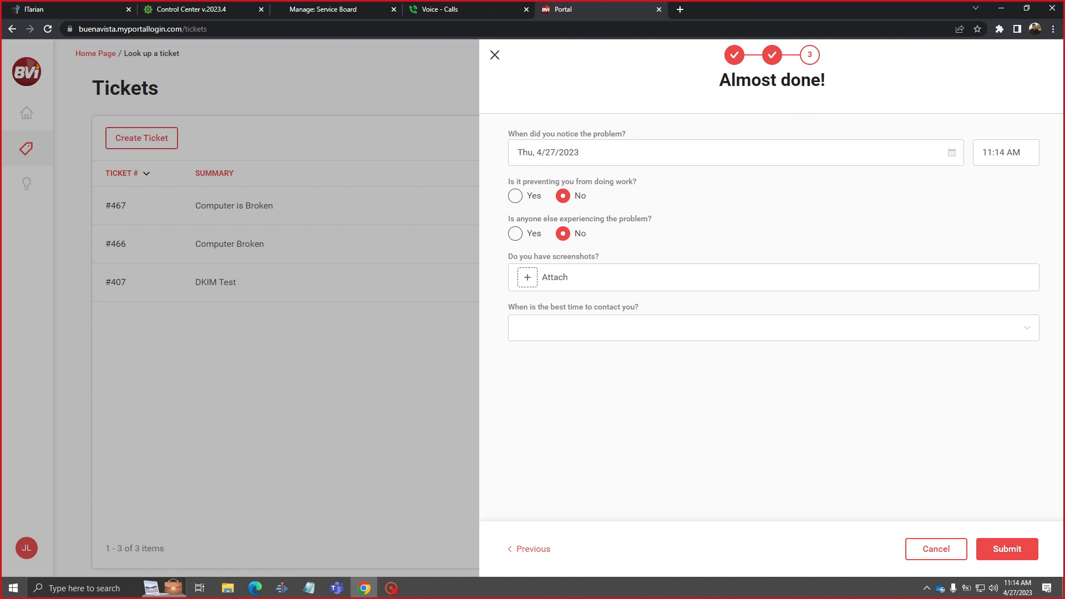
click(516, 196)
click(565, 197)
Set the best contact time to Morning and submit the ticket.
click(651, 330)
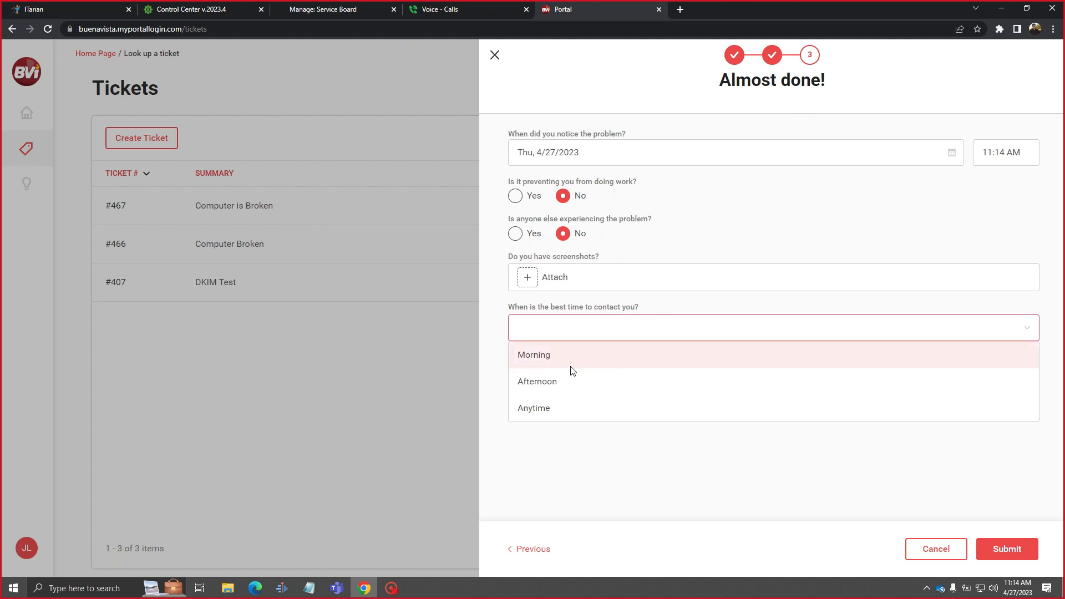
click(666, 470)
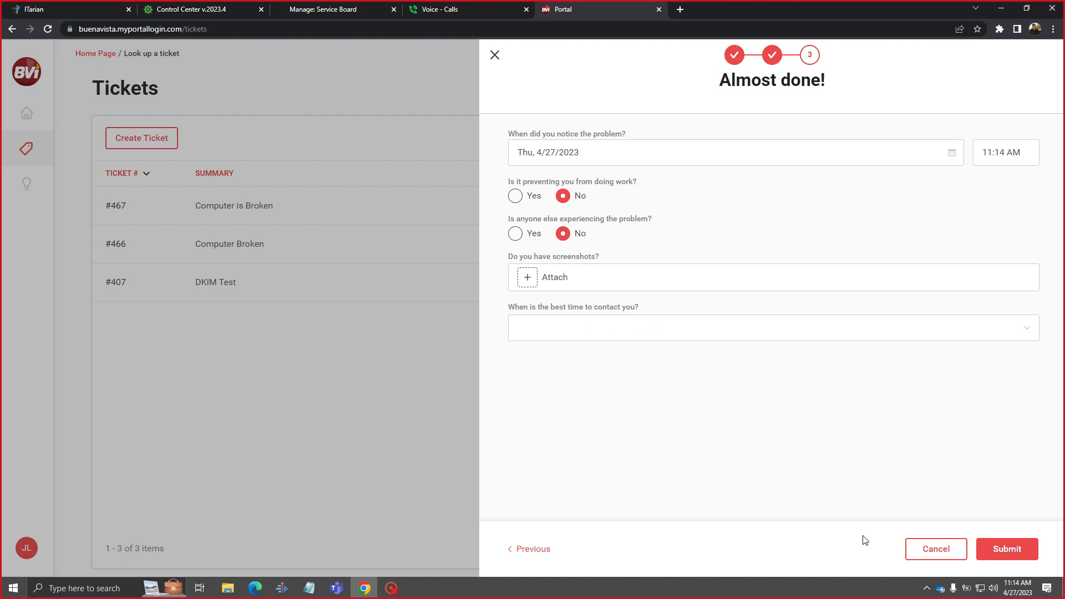
click(1031, 552)
click(598, 337)
click(616, 355)
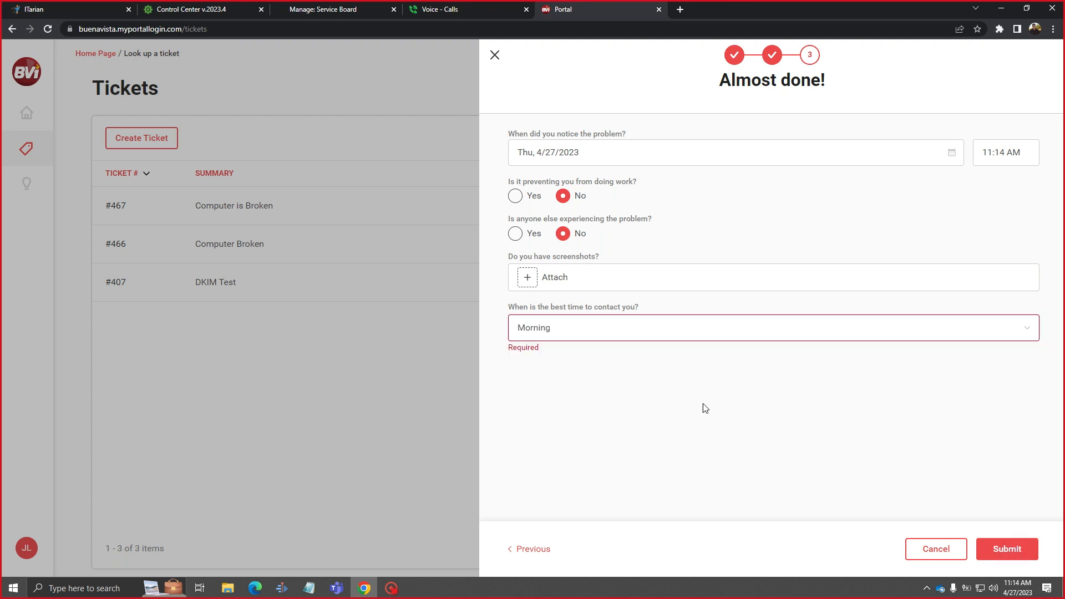
click(1020, 547)
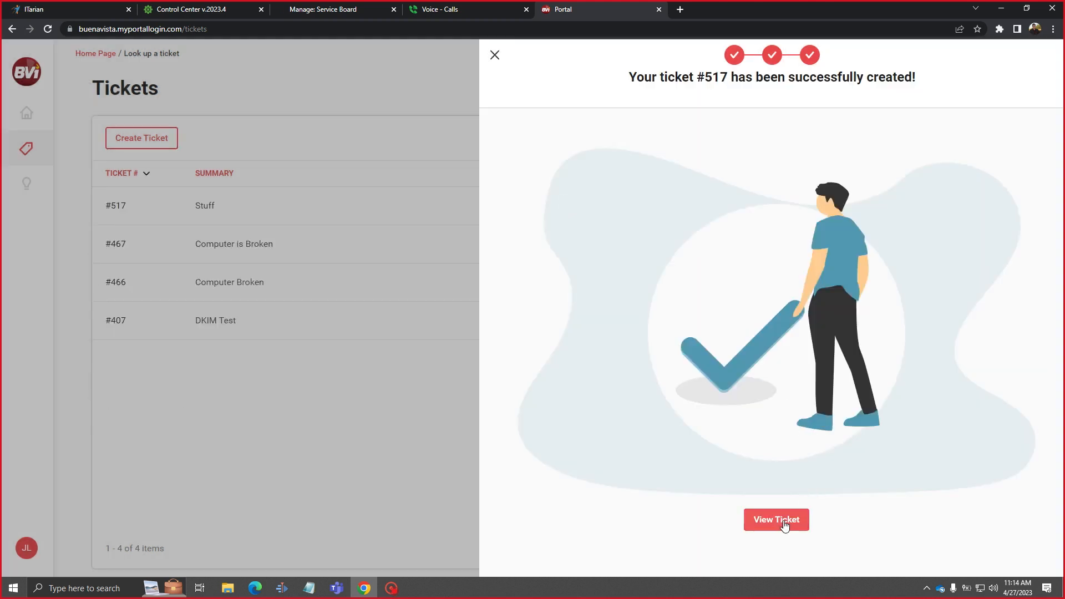
View the newly created ticket #517 from the success screen.
click(786, 523)
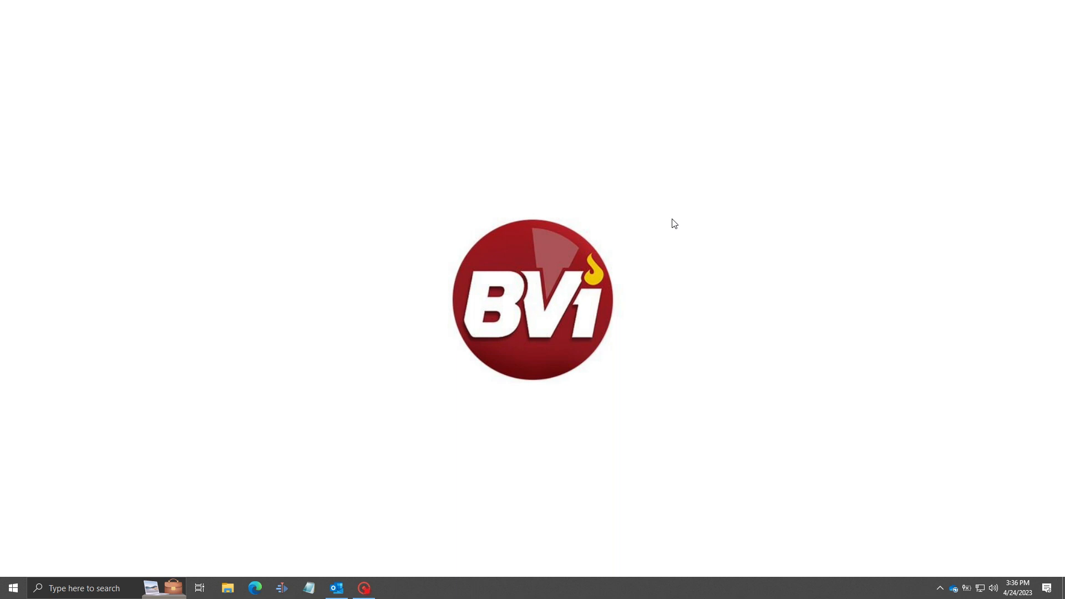
Open a new service ticket form from the Automate agent's tray icon.
click(941, 590)
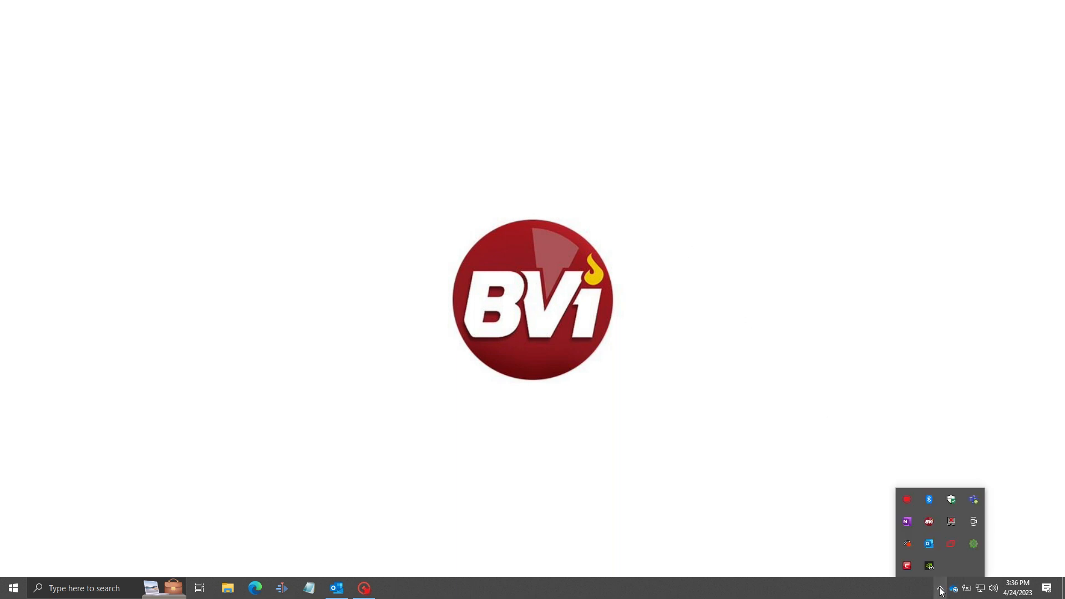
right_click(977, 548)
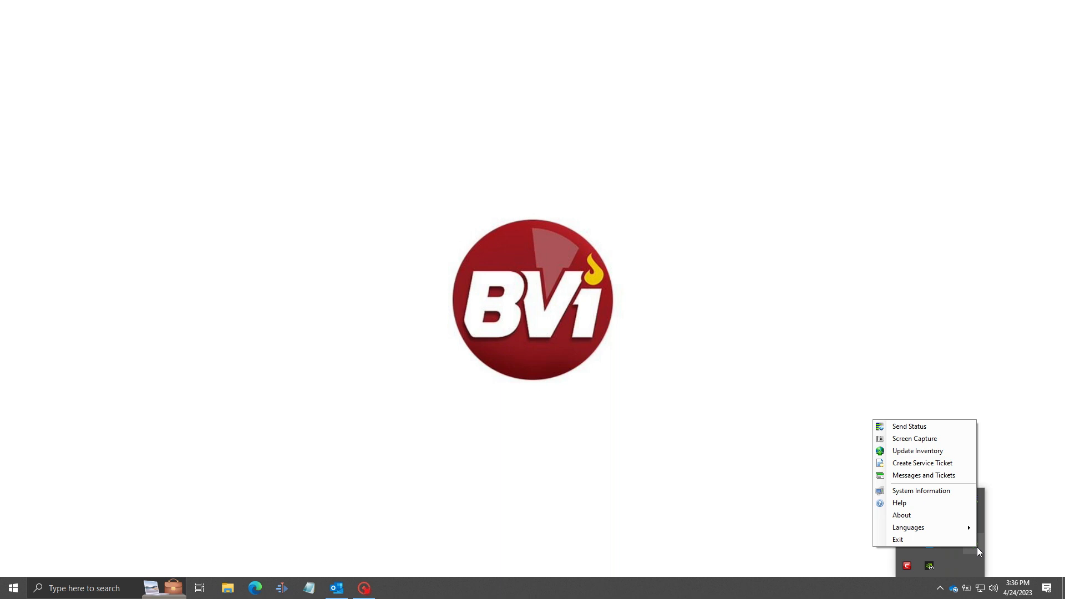
click(923, 463)
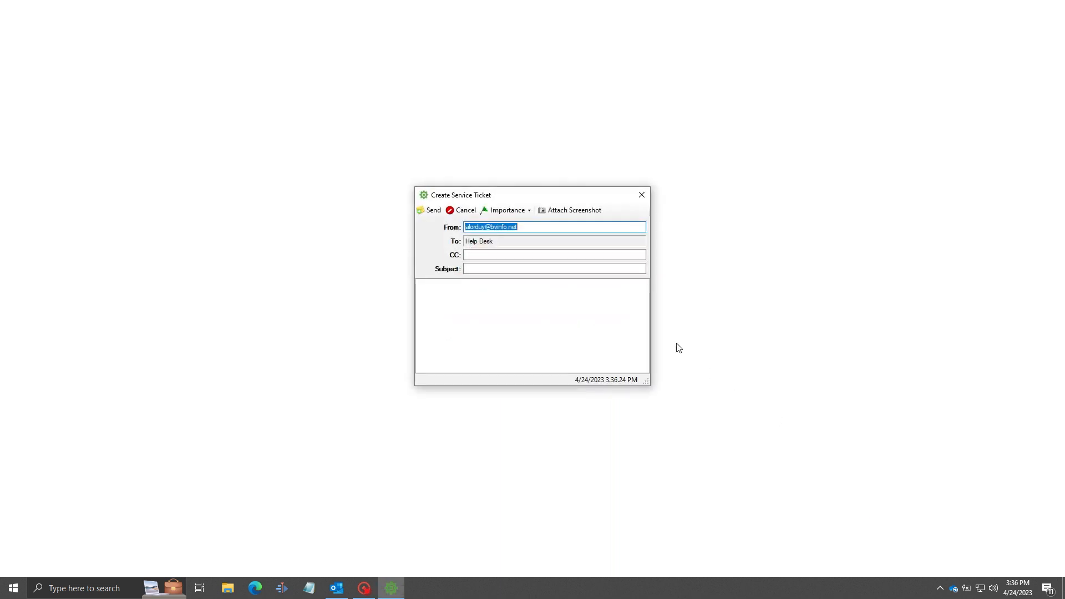
click(538, 225)
mouse_move(518, 227)
mouse_down()
mouse_move(460, 227)
mouse_move(529, 227)
mouse_up()
click(494, 255)
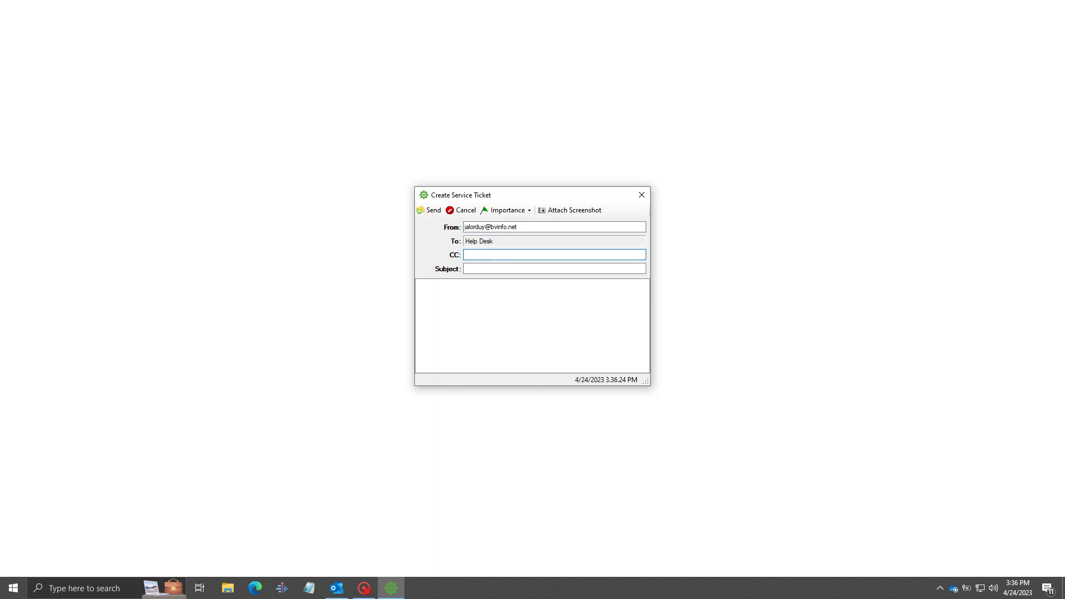
Enter subject 'Computer Broken' and a description saying the computer is broken, please fix.
click(493, 269)
text(Comp)
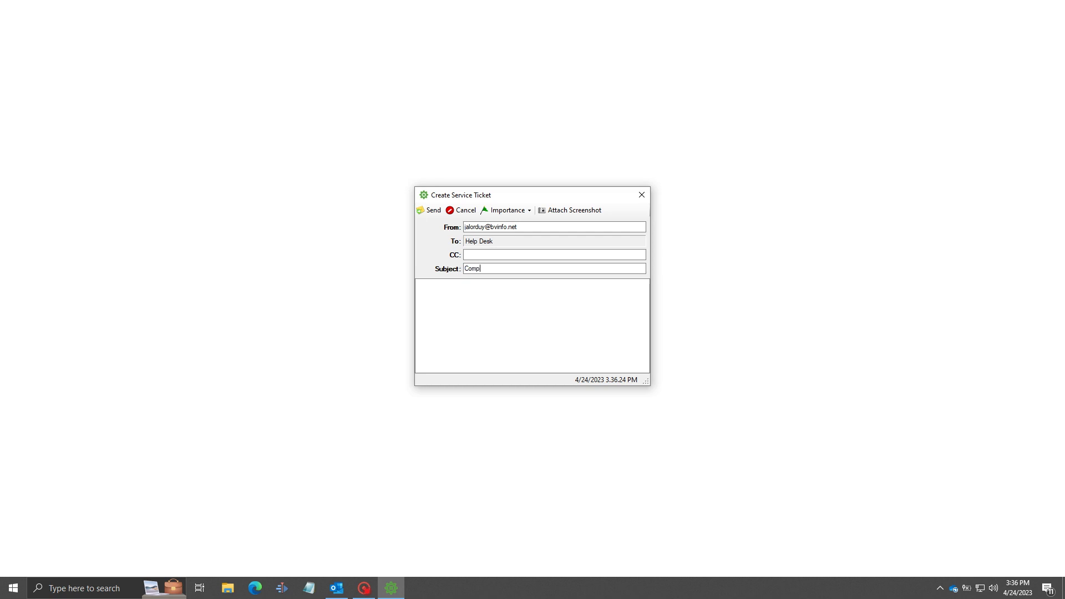
text(uter Broken)
key(Tab)
click(535, 307)
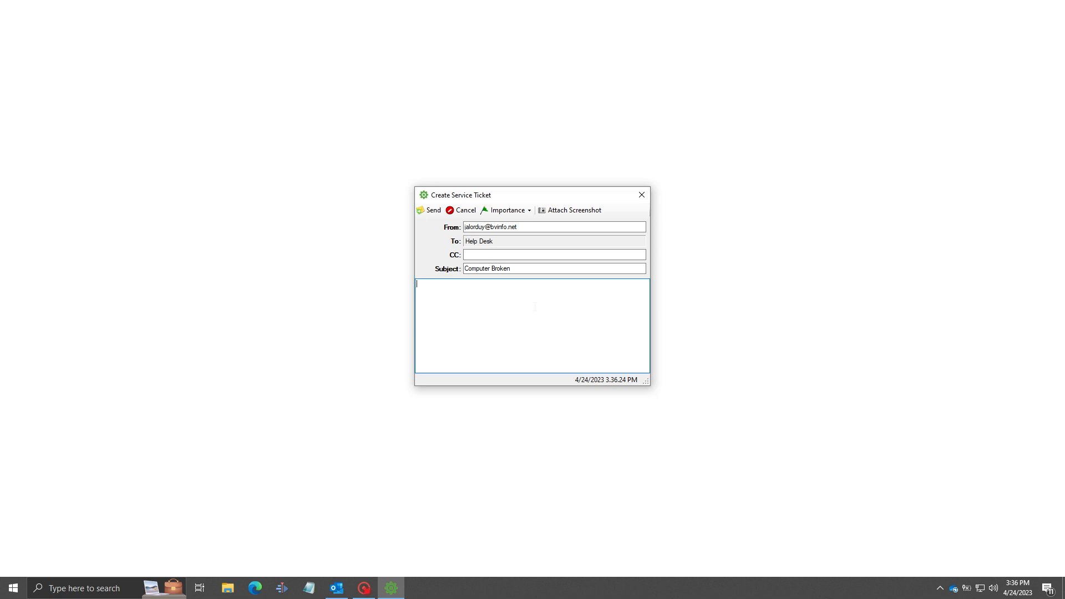
text(This computer is broken. I don't know how. I don't know why. It just is. Please fix...or else)
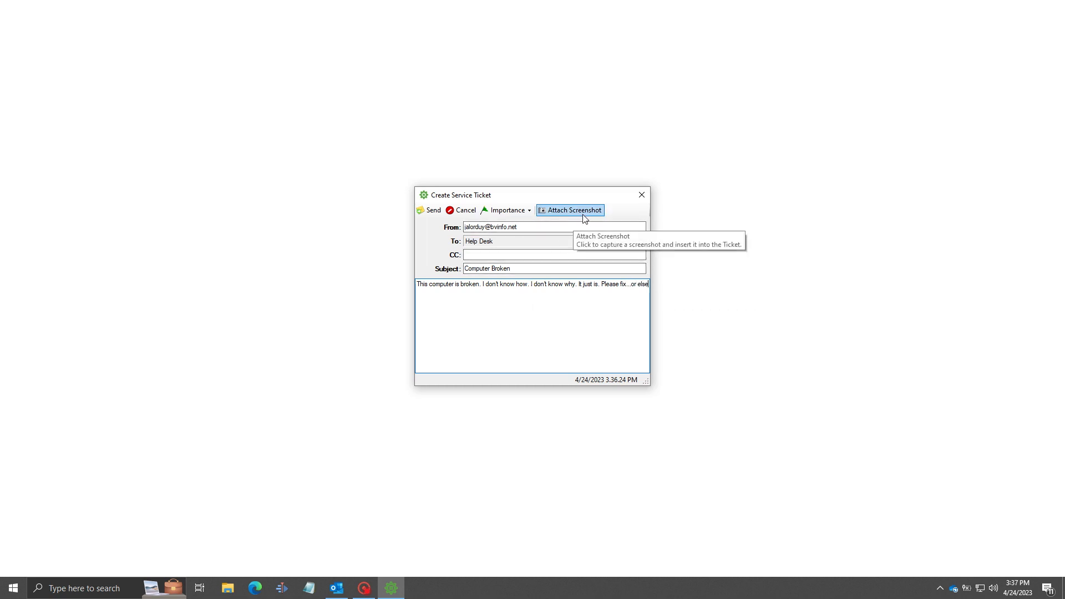
Set the ticket importance to Emergency and send it.
click(516, 214)
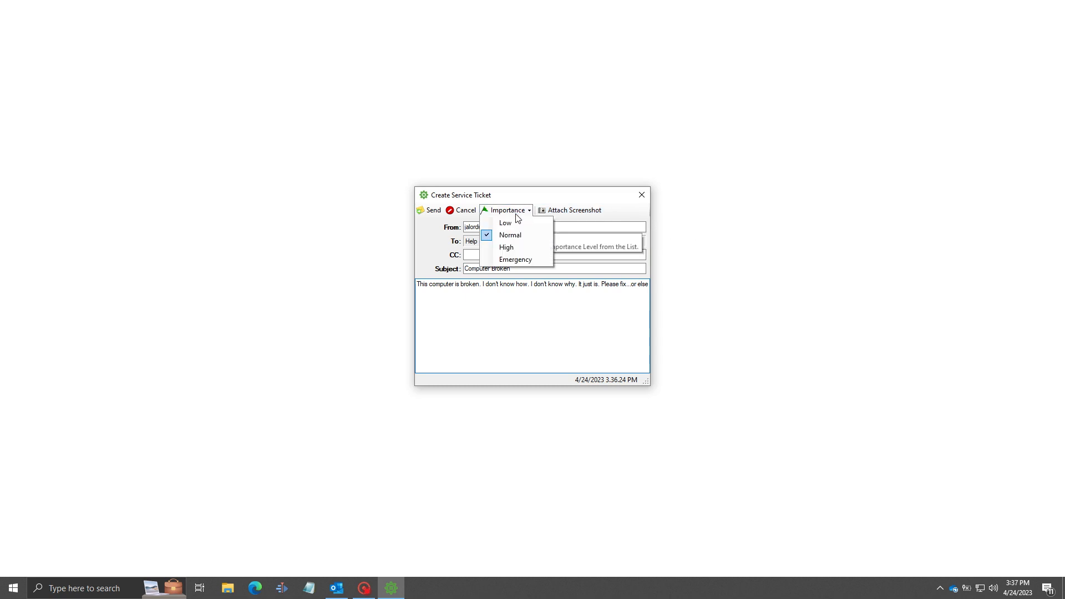
click(518, 261)
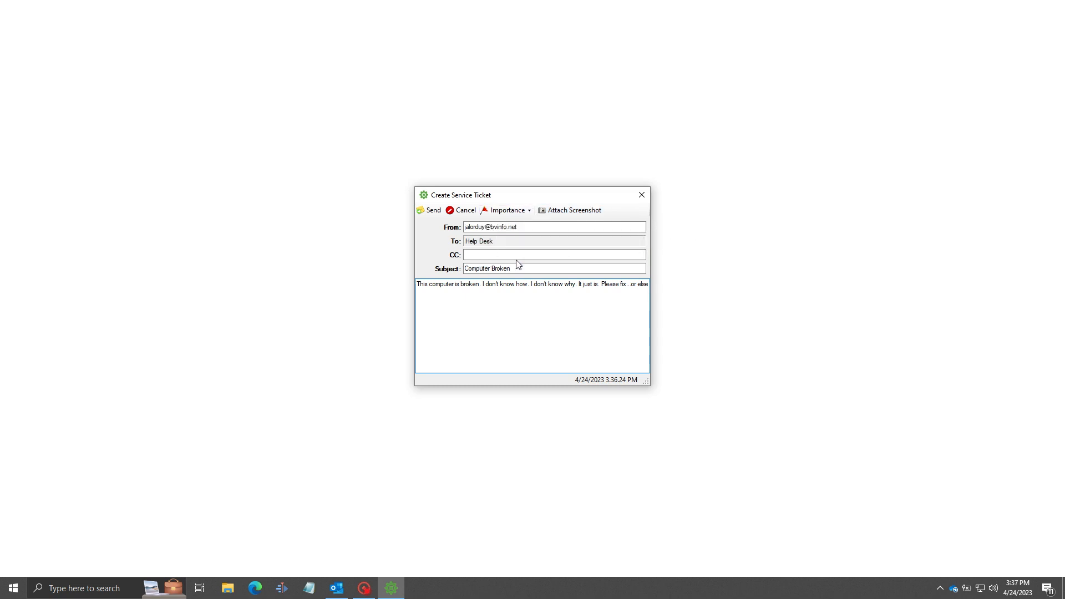
click(437, 211)
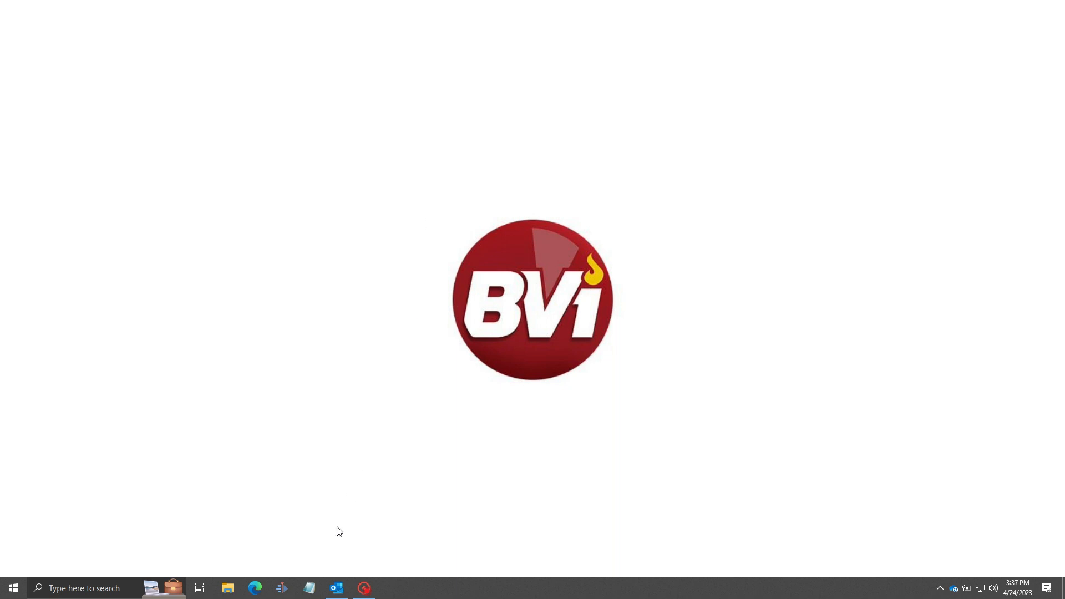
Start a new Outlook email addressed to the support address.
mouse_move(341, 586)
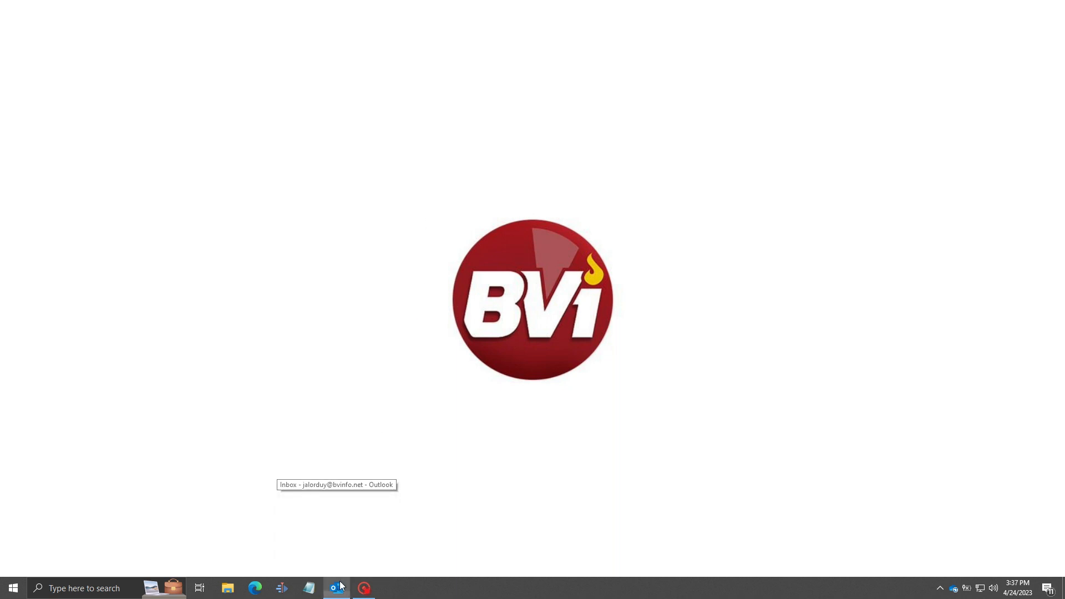
click(340, 585)
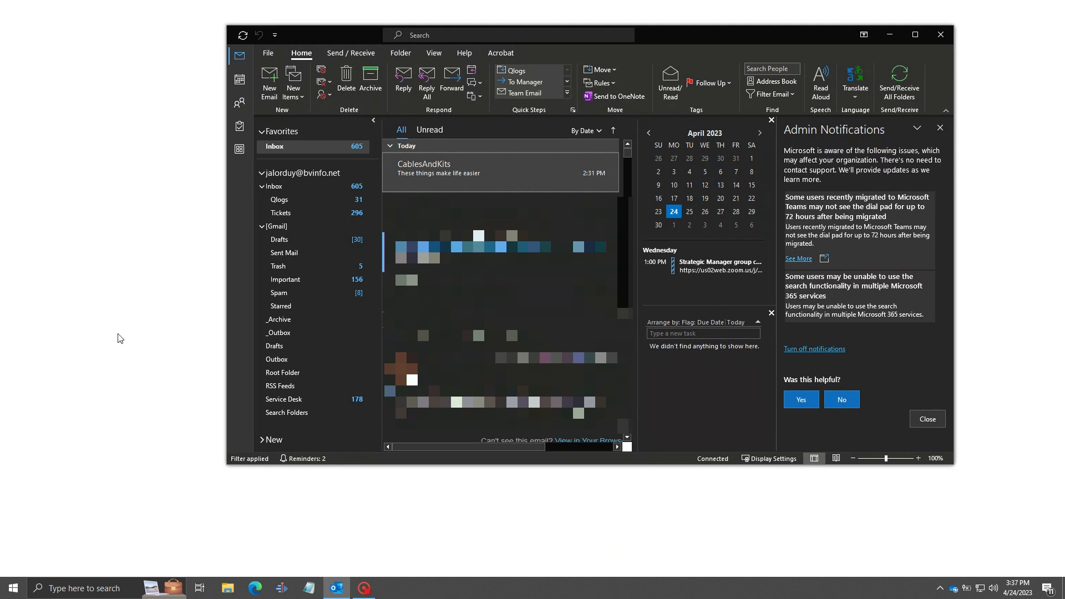
click(267, 68)
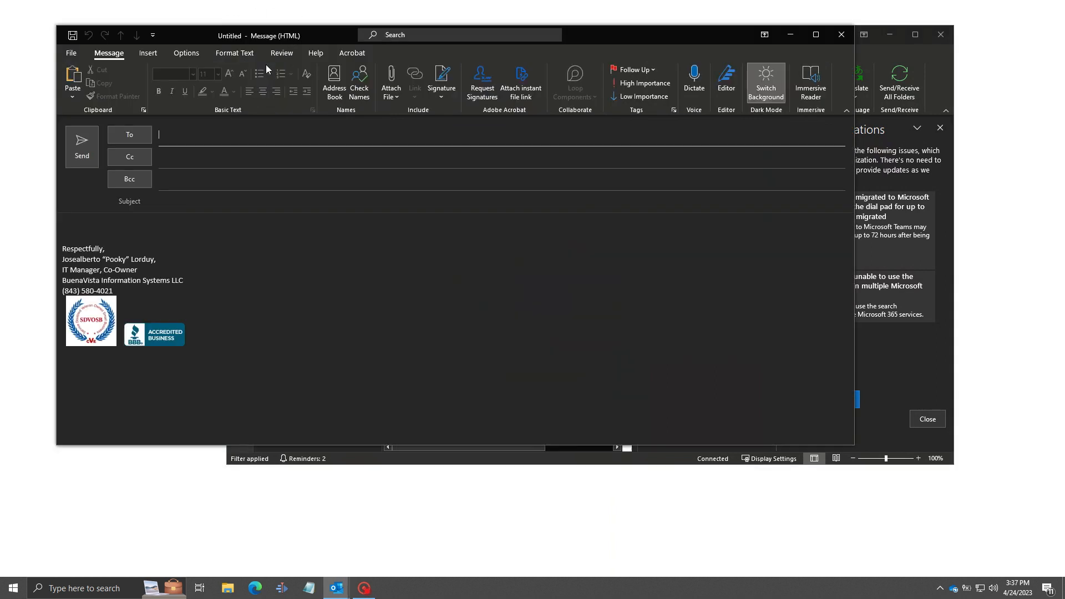
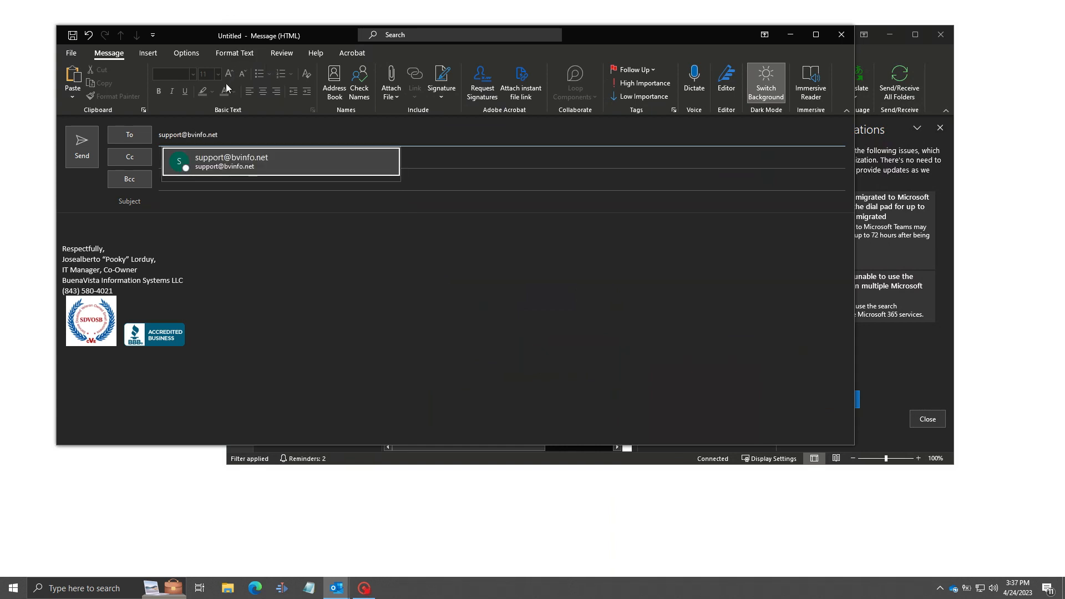
click(238, 161)
Send it with subject 'Computer is Broken' and a body asking them to fix the computer.
click(184, 211)
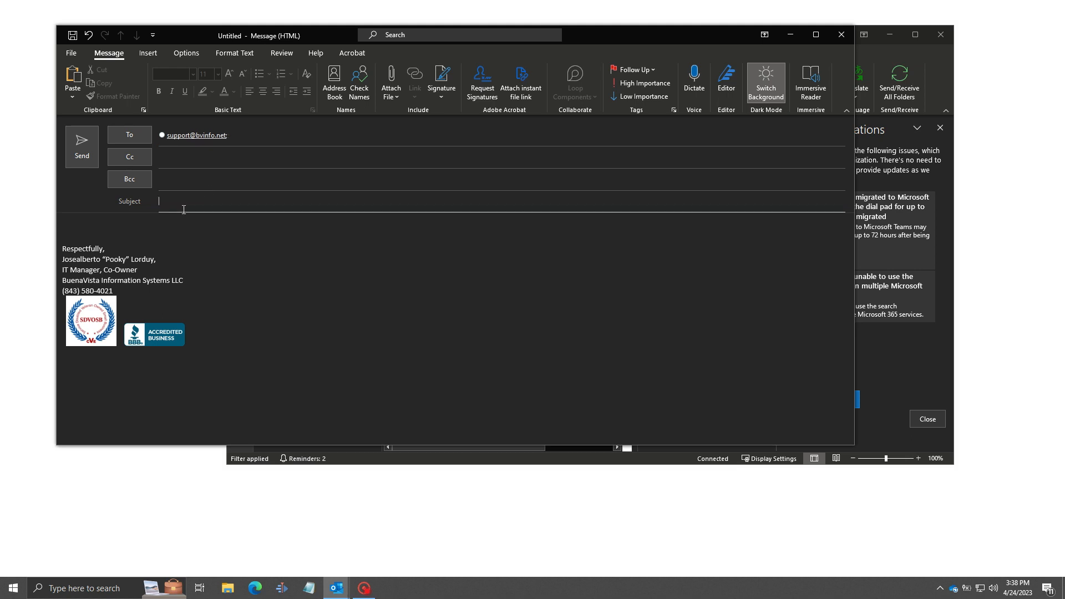
text(Computer is Broken)
click(149, 222)
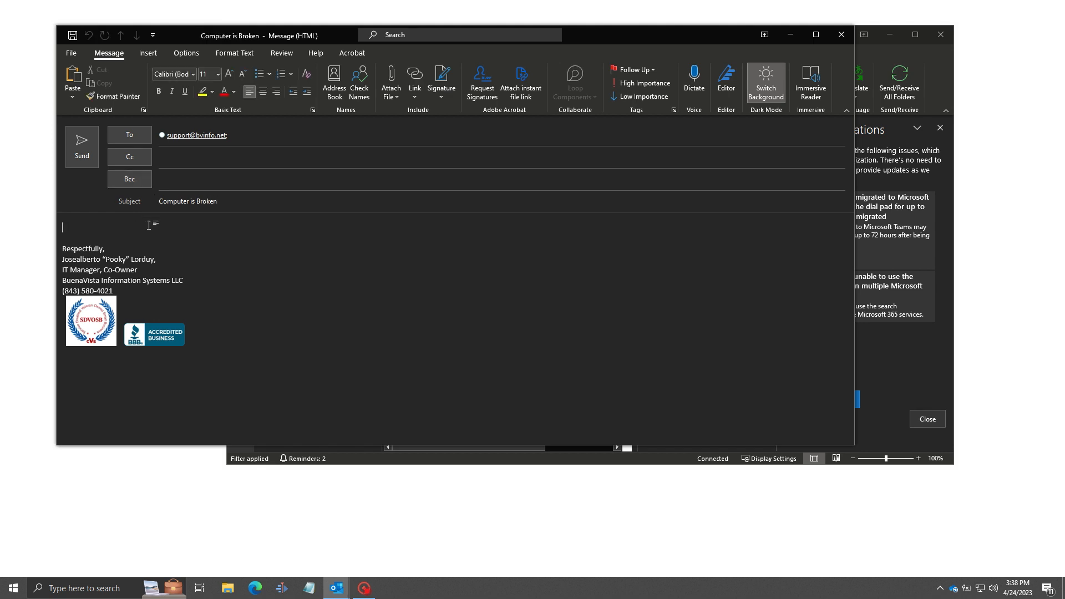
text(I won't ask again. Please fix my broken computer)
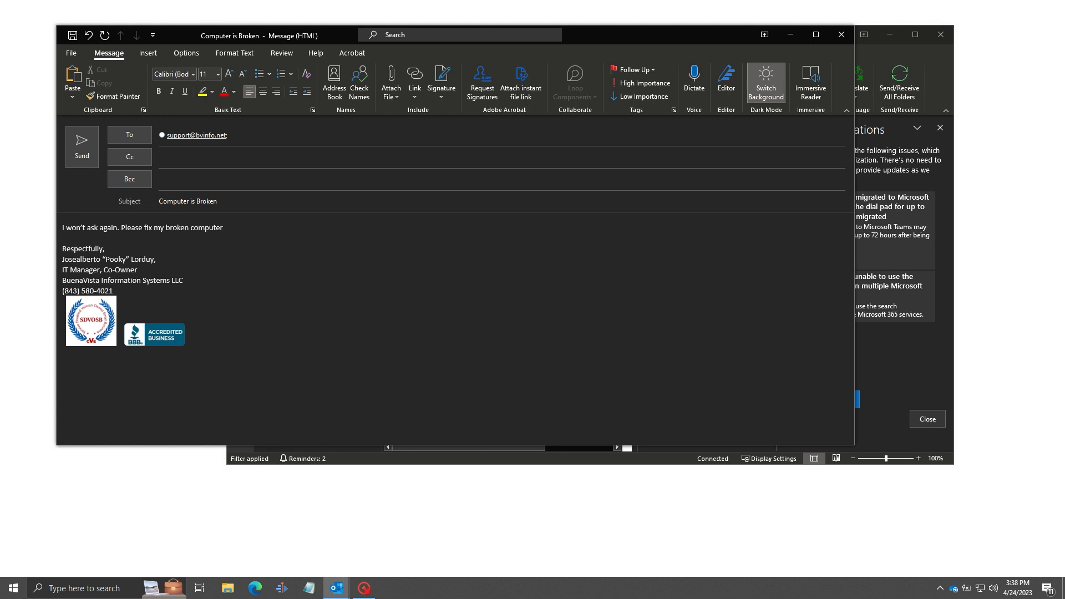
text(...or else.)
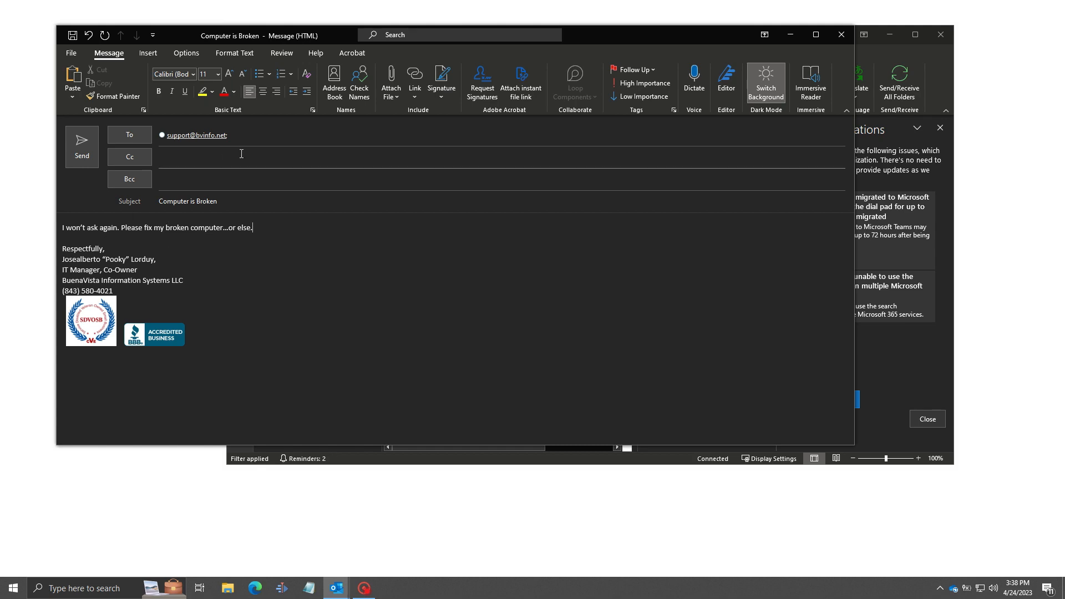
click(92, 144)
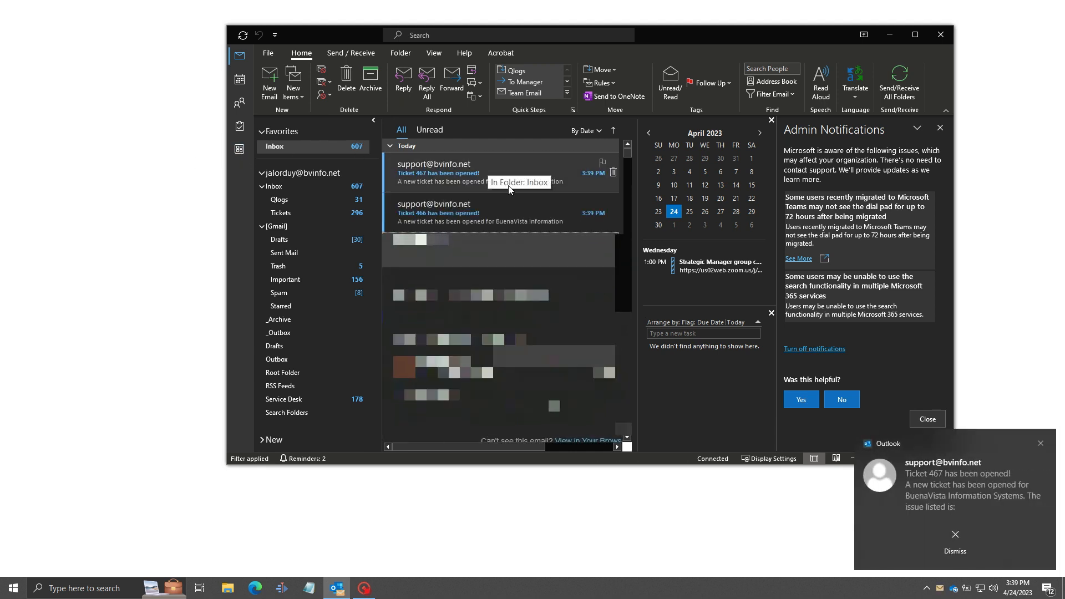
Read through the Ticket 466 confirmation email's details.
click(522, 217)
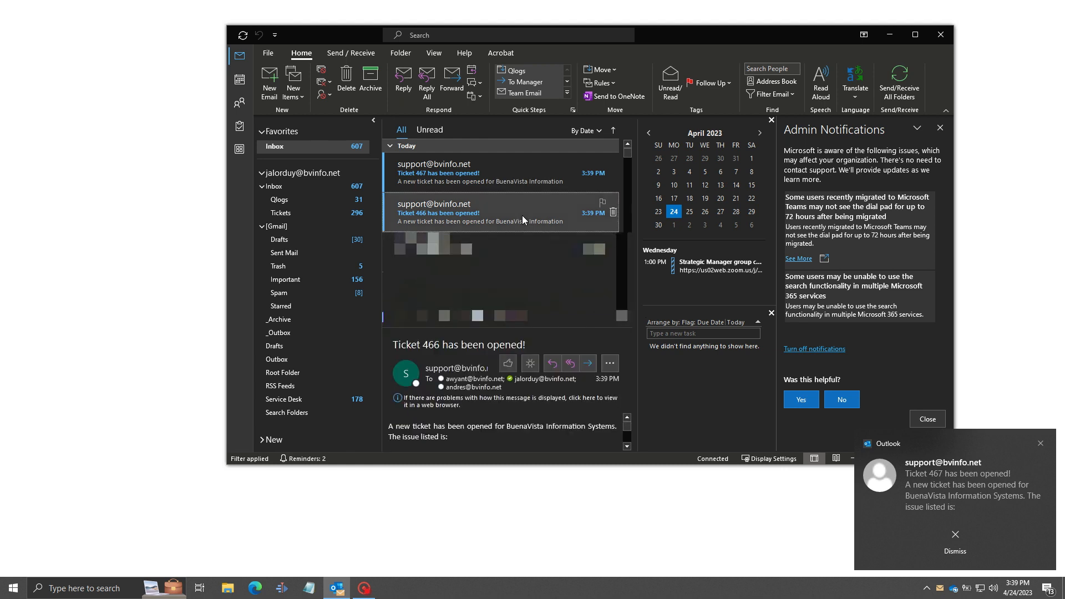
drag(522, 329, 522, 218)
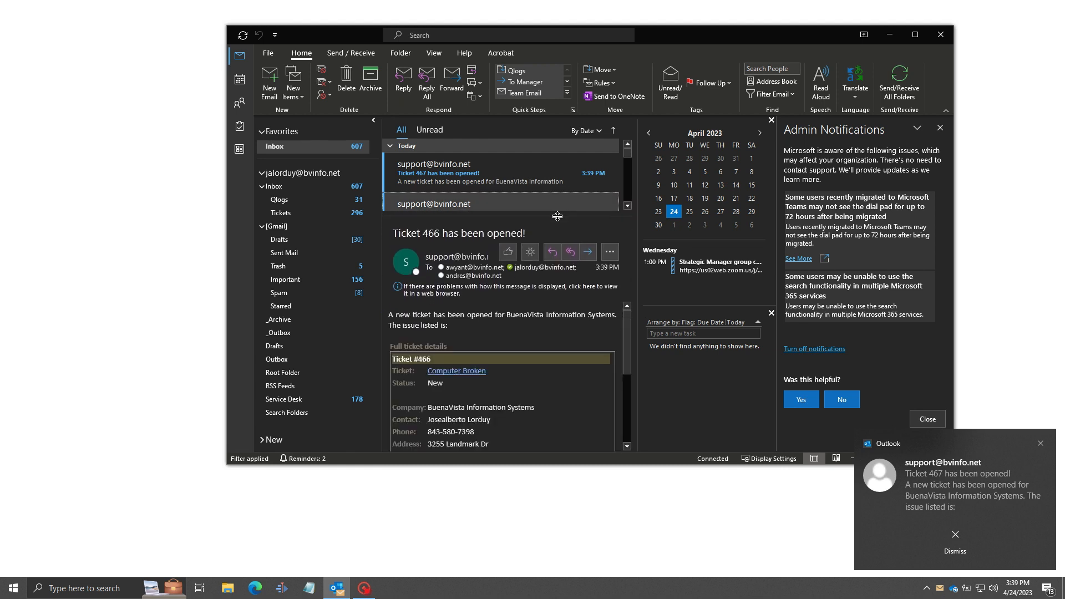
scroll(528, 350, down, 5)
scroll(528, 349, down, 3)
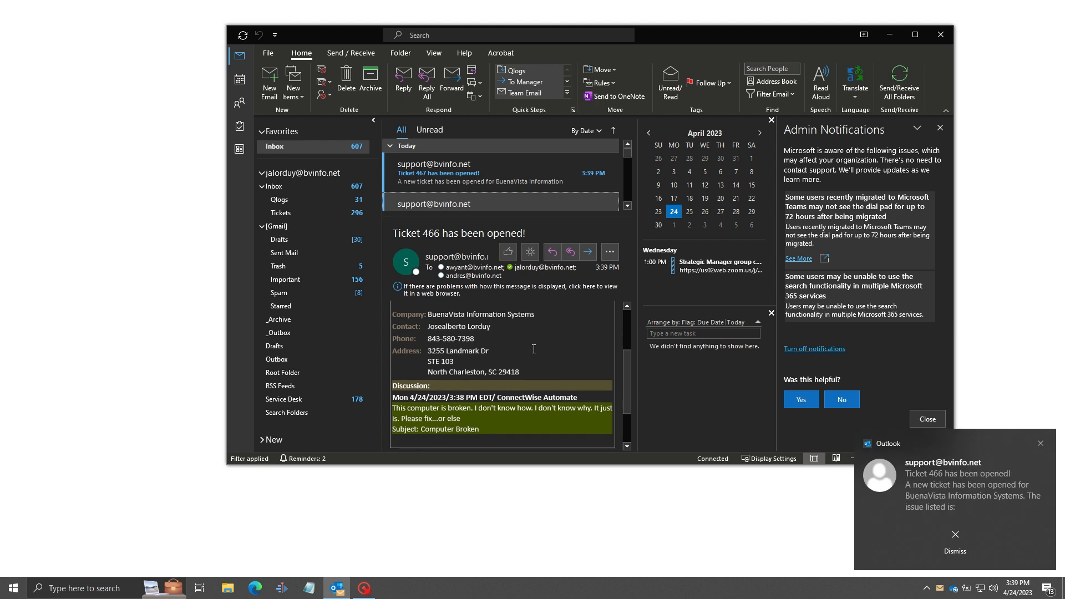
drag(493, 389, 390, 365)
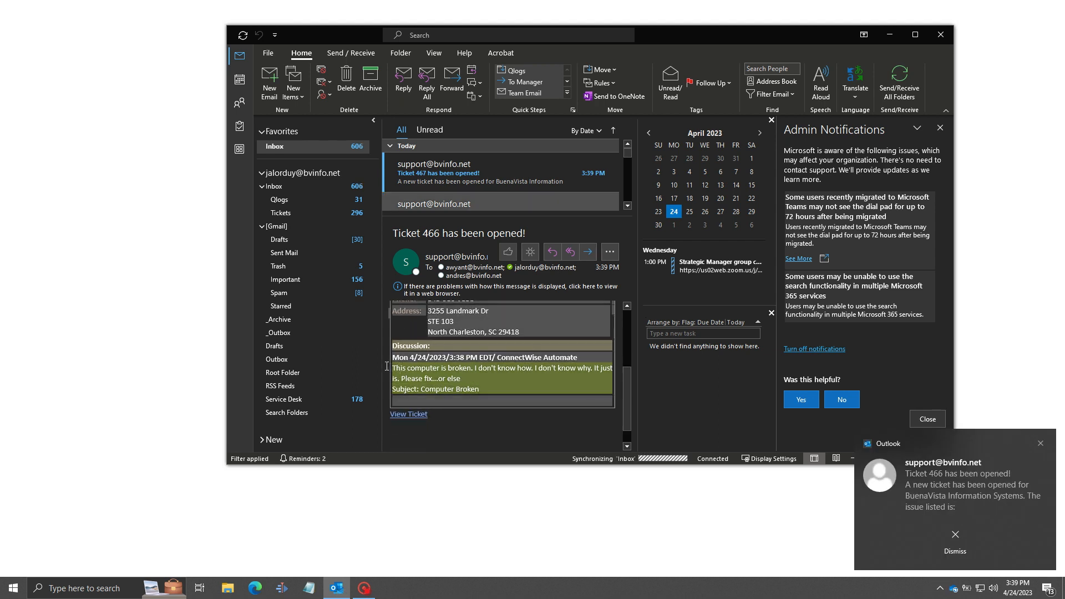
click(467, 374)
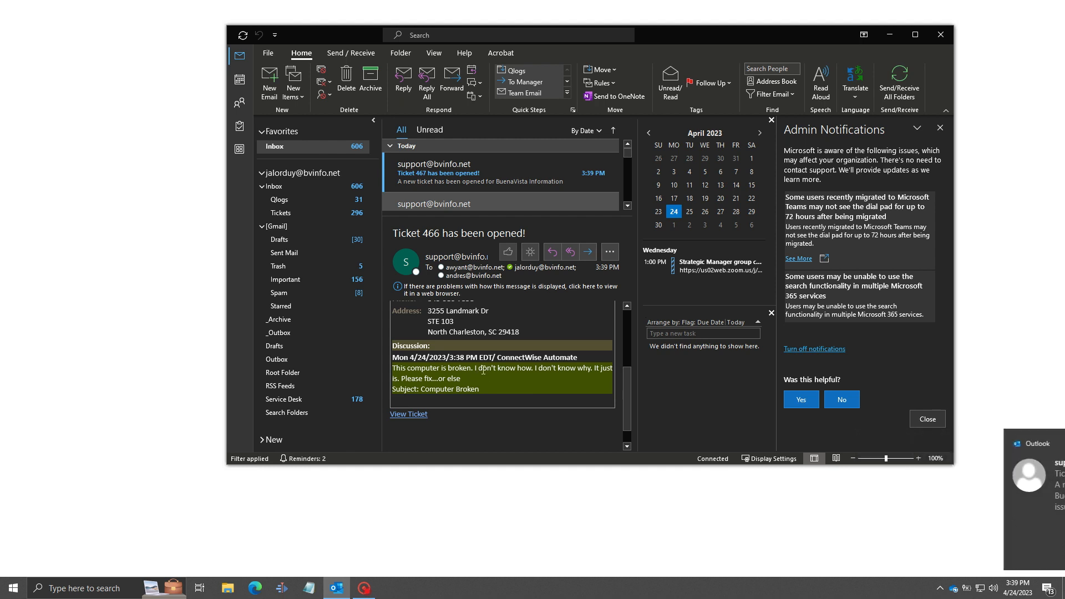
Display the Ticket 467 confirmation email in the reading pane.
click(614, 254)
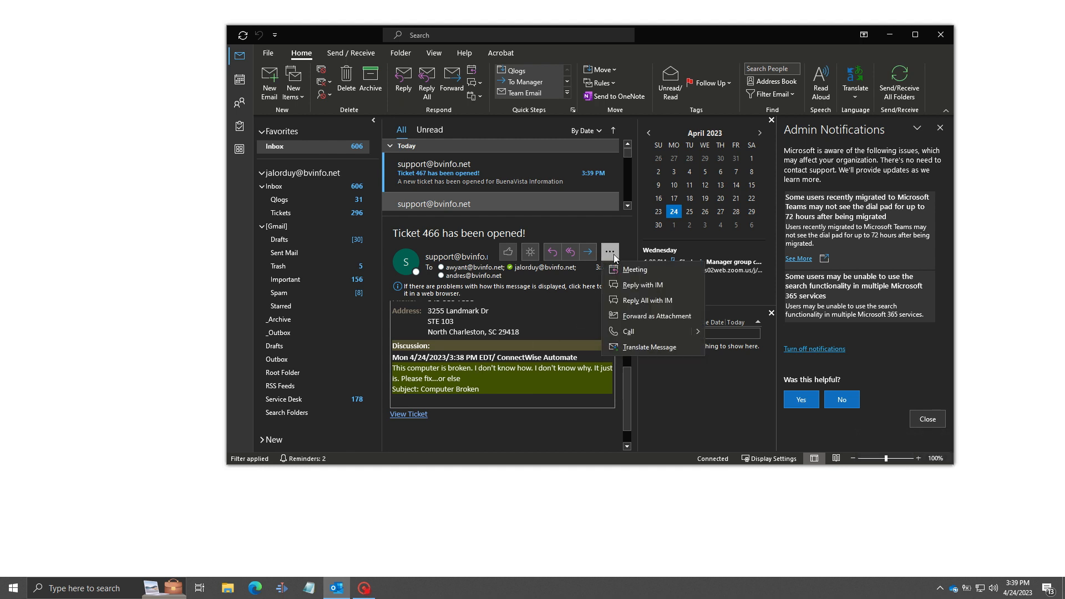
click(614, 254)
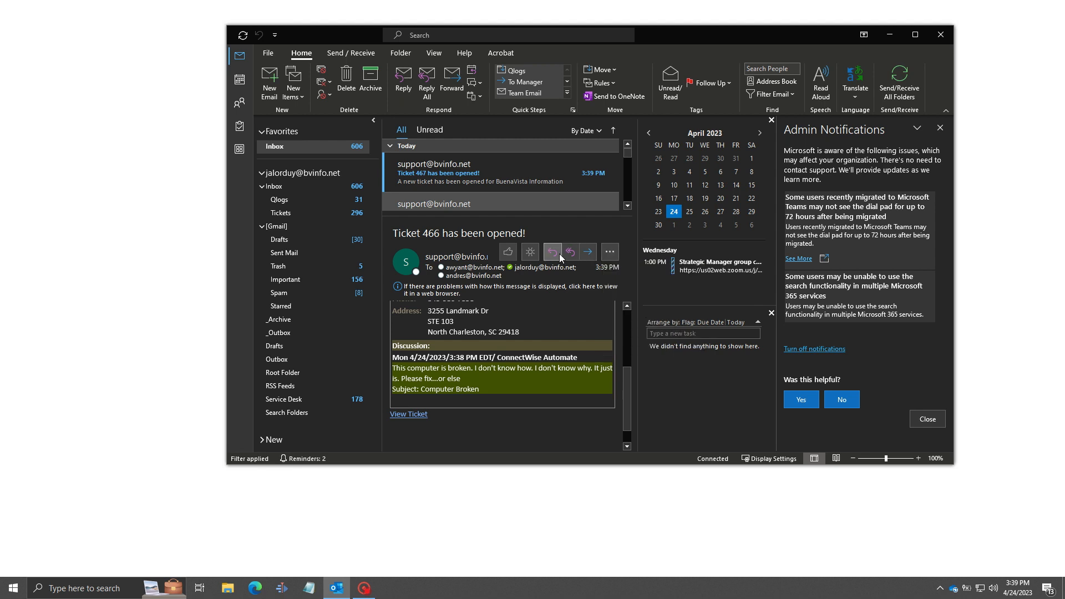
scroll(500, 361, up, 3)
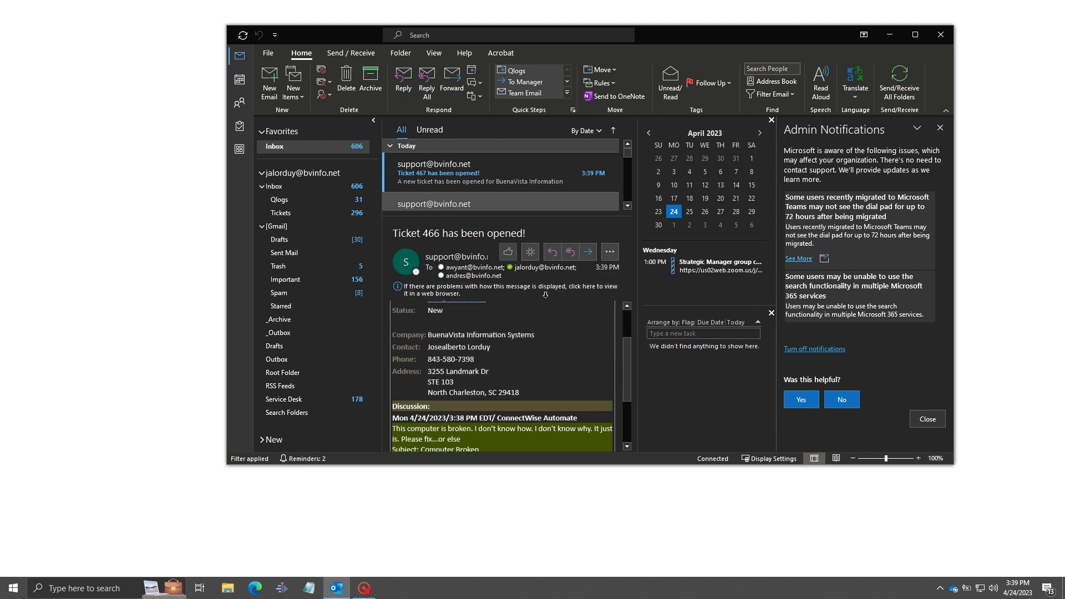
click(495, 170)
mouse_move(630, 342)
mouse_down()
mouse_move(625, 395)
mouse_move(631, 331)
mouse_up()
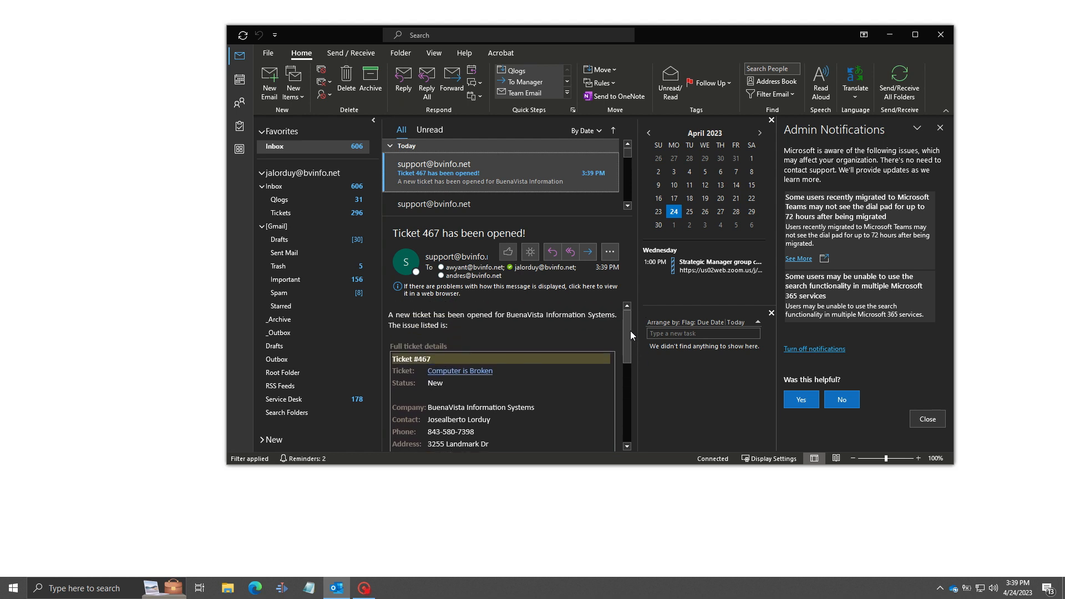